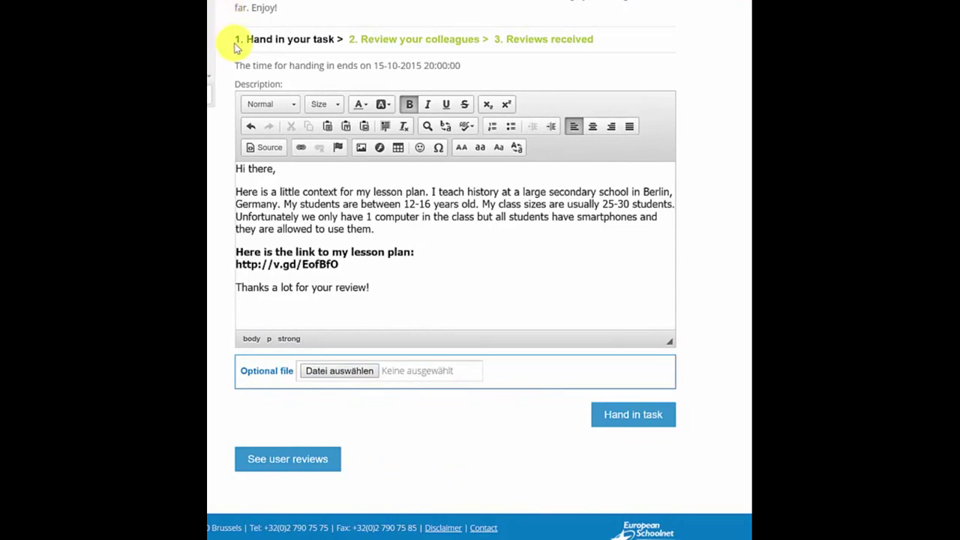
Step: Review the '1. Hand in your task' and '2. Review your colleagues' steps and the hand-in deadline
drag(236, 39, 337, 48)
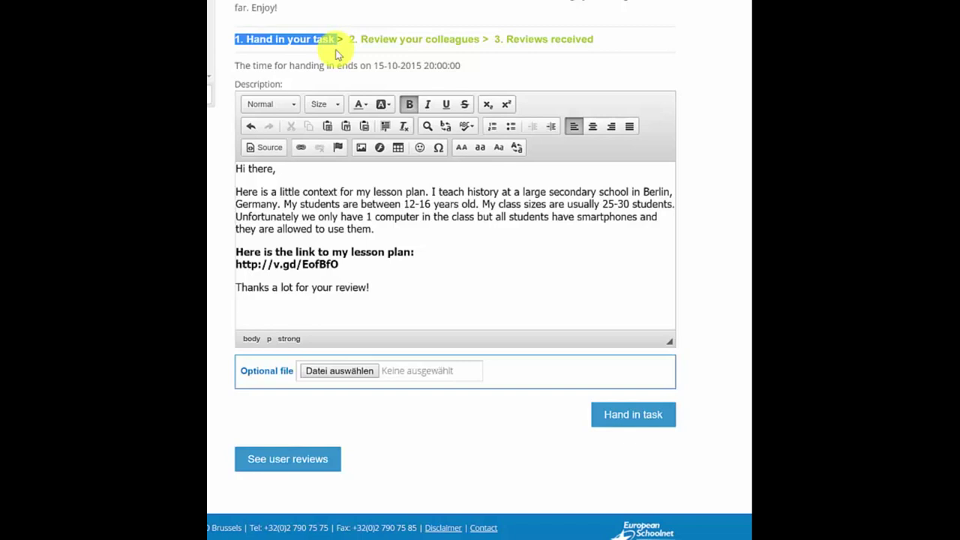
click(351, 41)
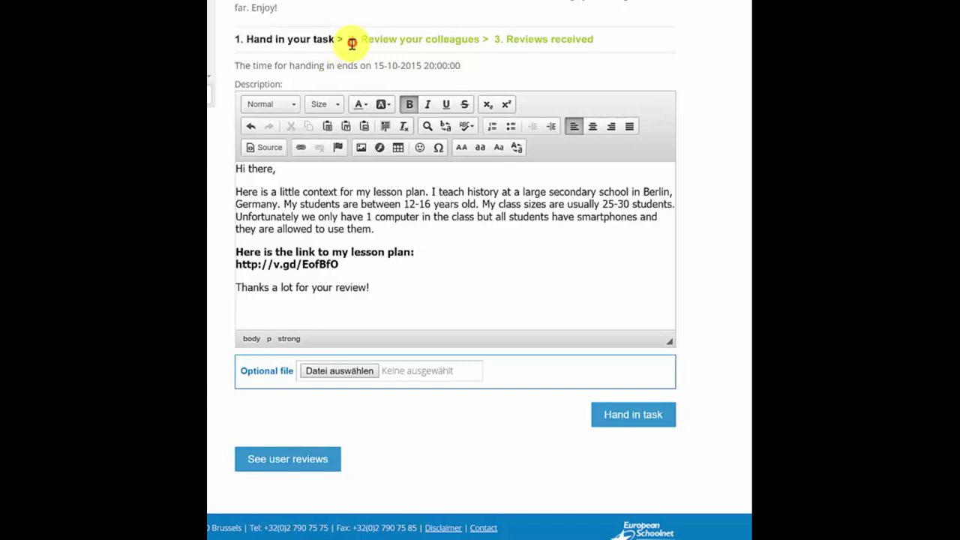
drag(345, 39, 599, 47)
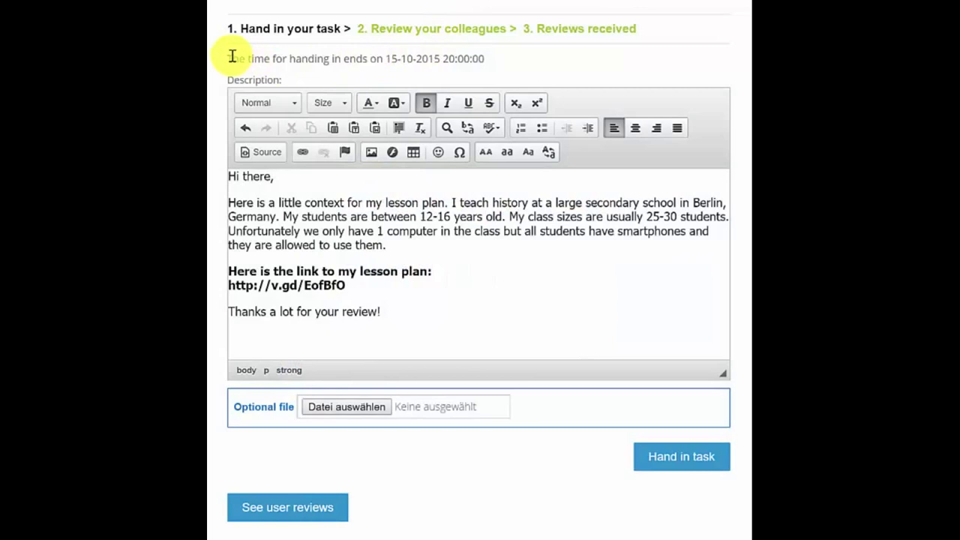
drag(227, 58, 486, 58)
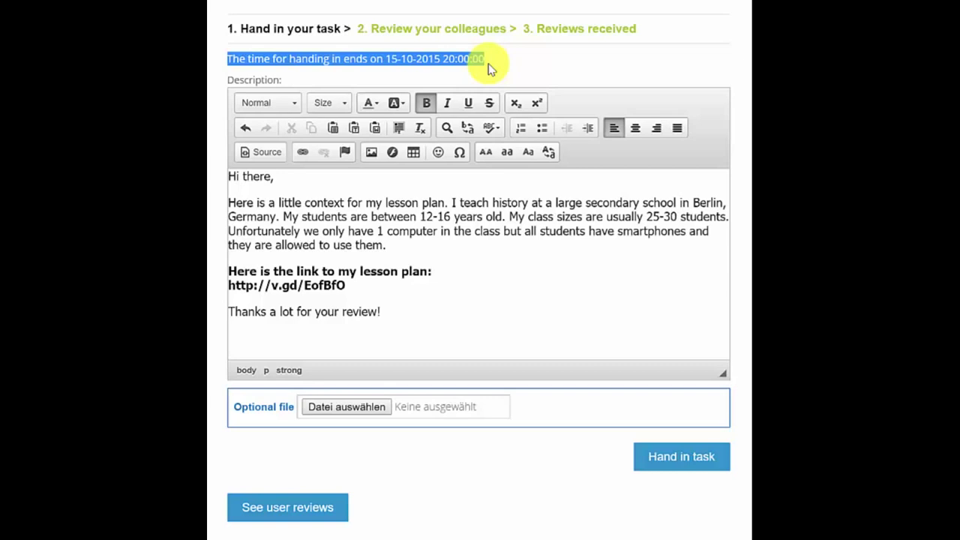
click(493, 61)
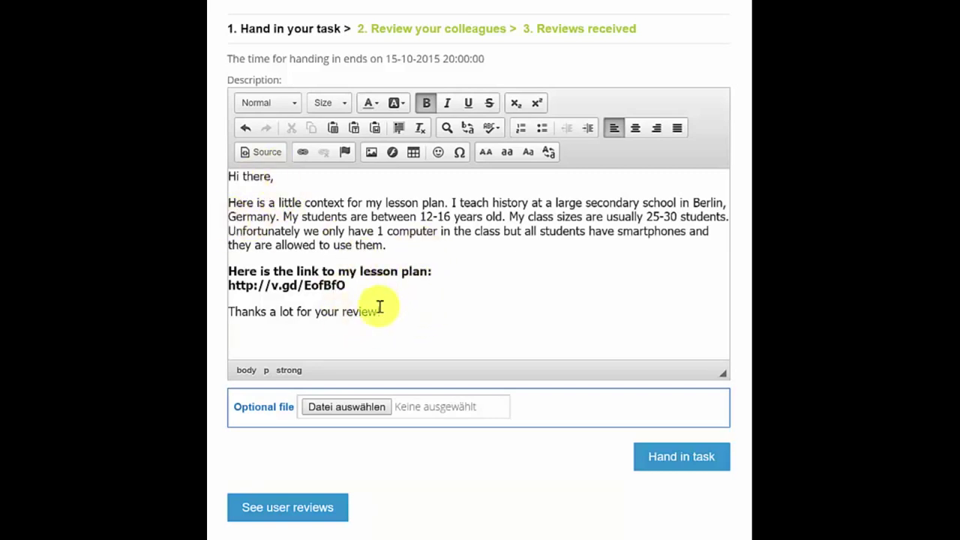
Step: Check the lesson plan link in the description and submit it with 'Hand in task'
drag(347, 285, 235, 274)
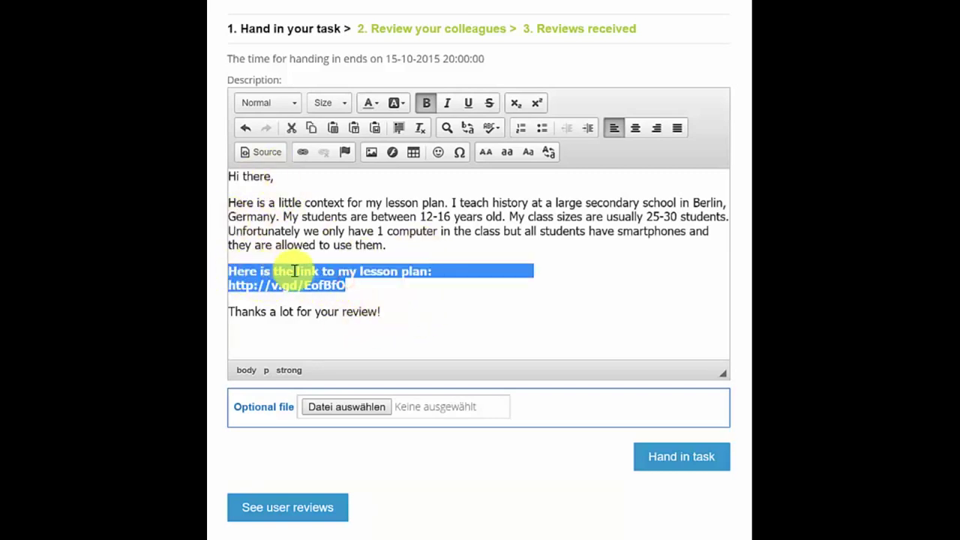
click(375, 273)
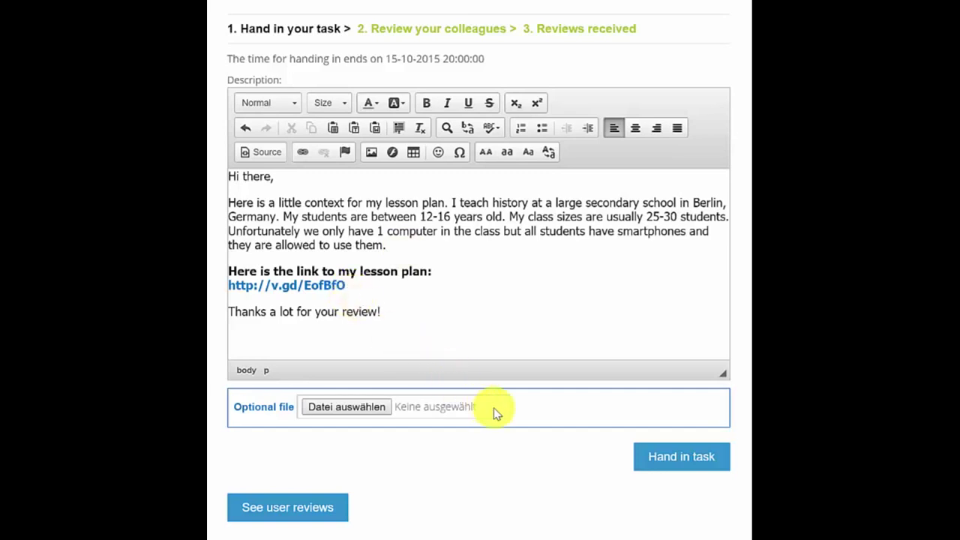
click(689, 458)
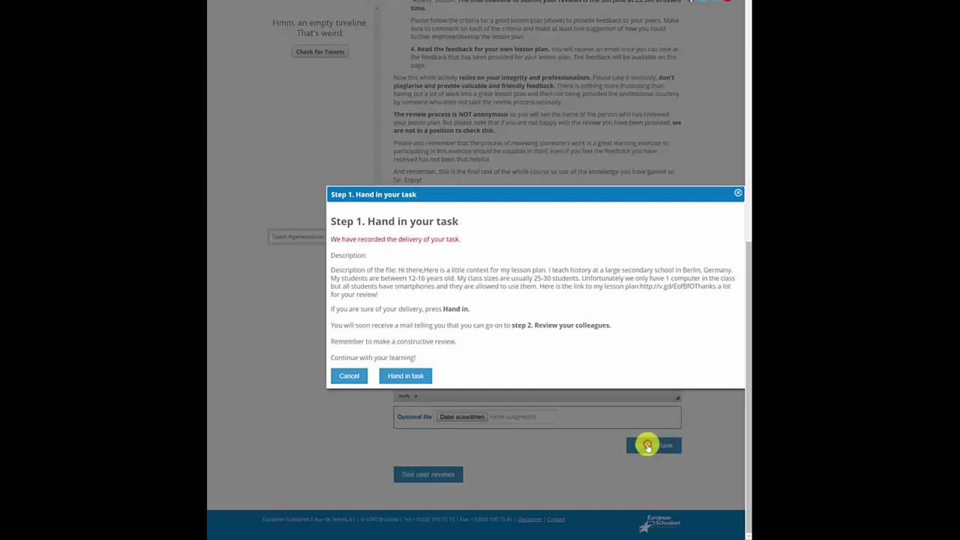
Step: Confirm 'Hand in task' in the 'Step 1. Hand in your task' dialog to record the lesson plan
drag(592, 193, 535, 172)
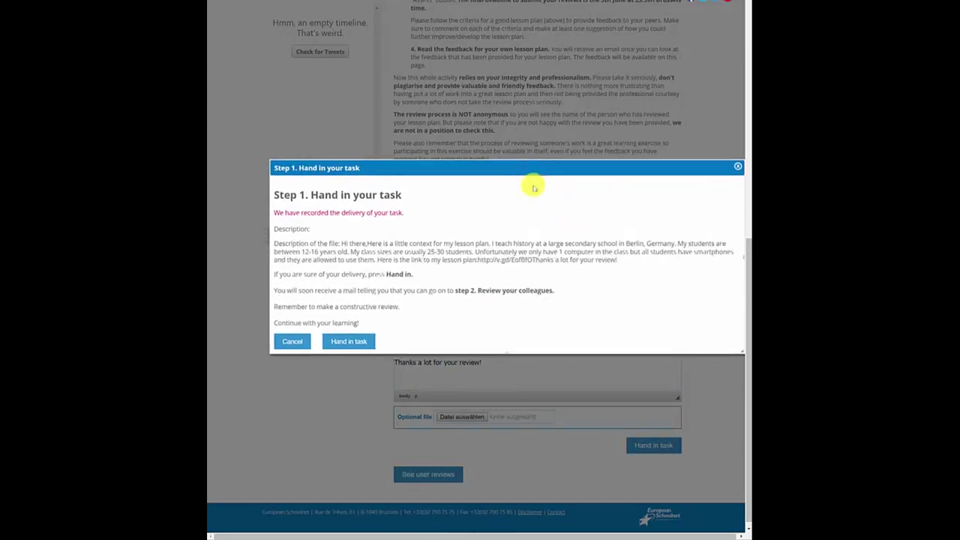
click(358, 342)
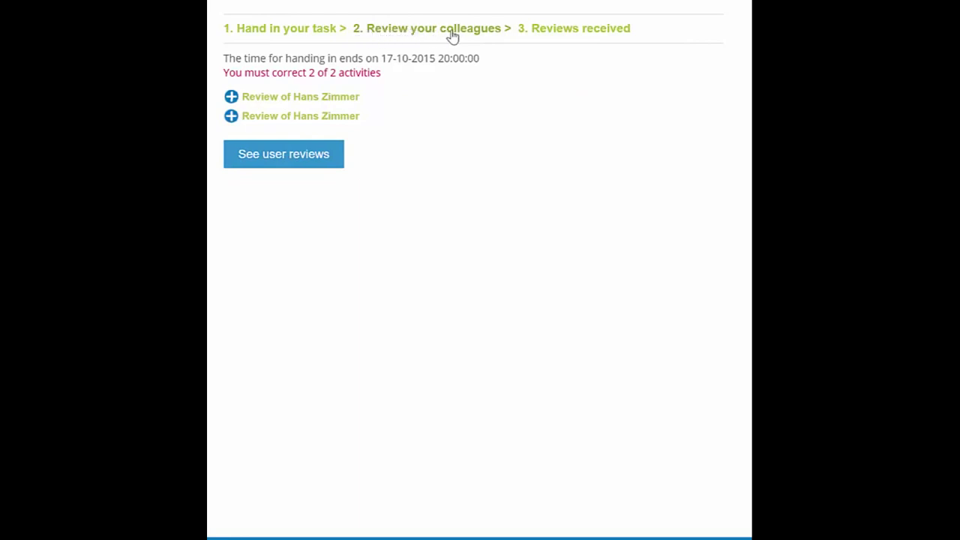
Step: Go to '2. Review your colleagues', showing the two assigned peer reviews
click(480, 36)
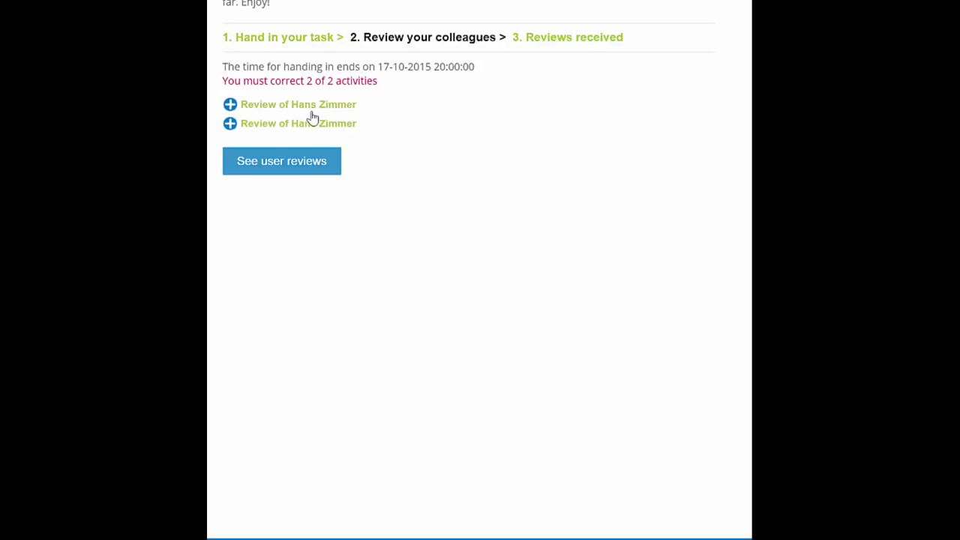
Step: Expand the first colleague's lesson plan and read the submitted description
click(231, 105)
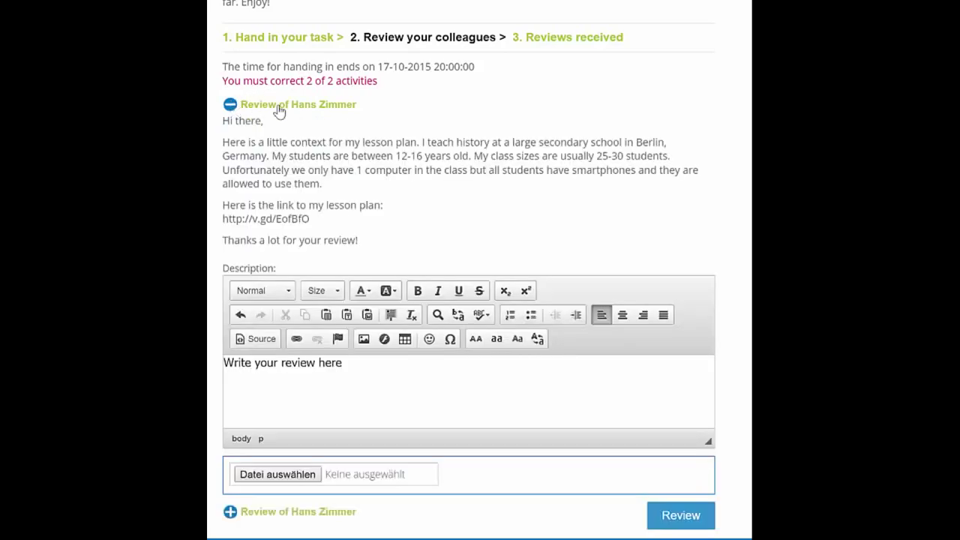
scroll(737, 197, down, 1)
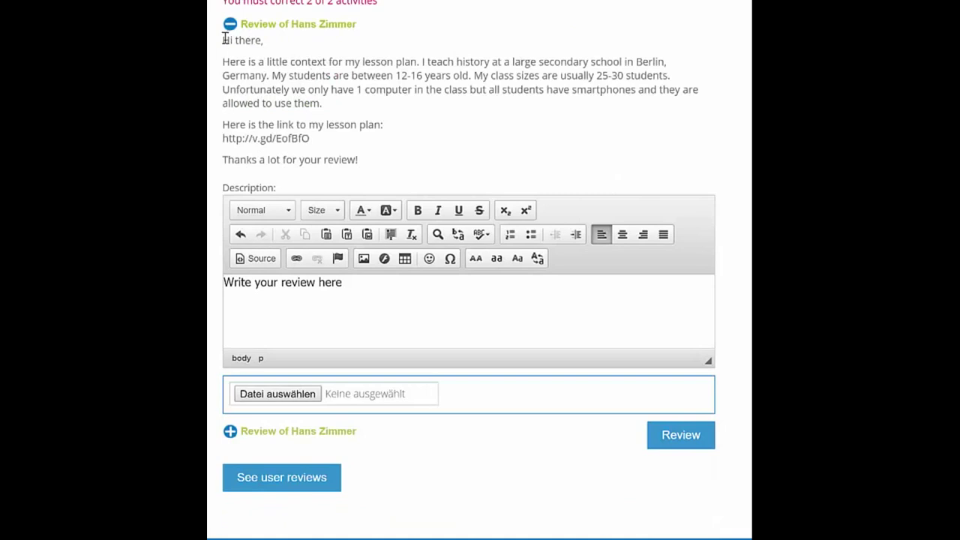
drag(224, 40, 369, 172)
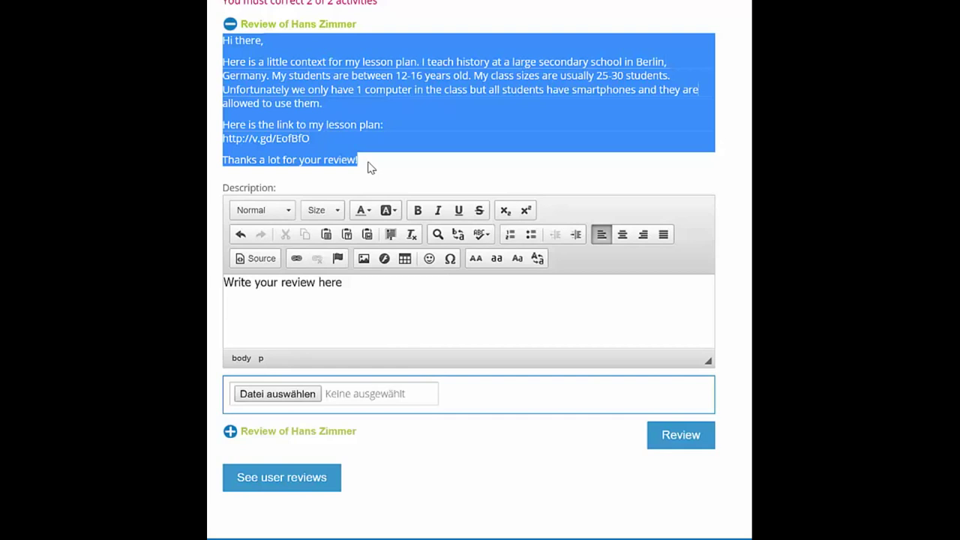
click(354, 156)
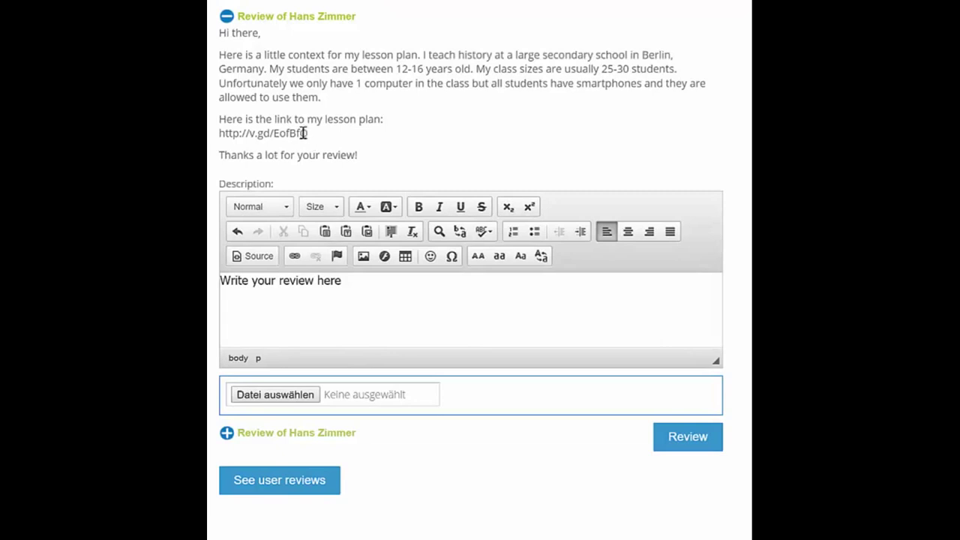
Step: Copy the colleague's lesson plan link and clear the 'Write your review here' placeholder
drag(308, 134, 220, 134)
right_click(241, 137)
click(294, 148)
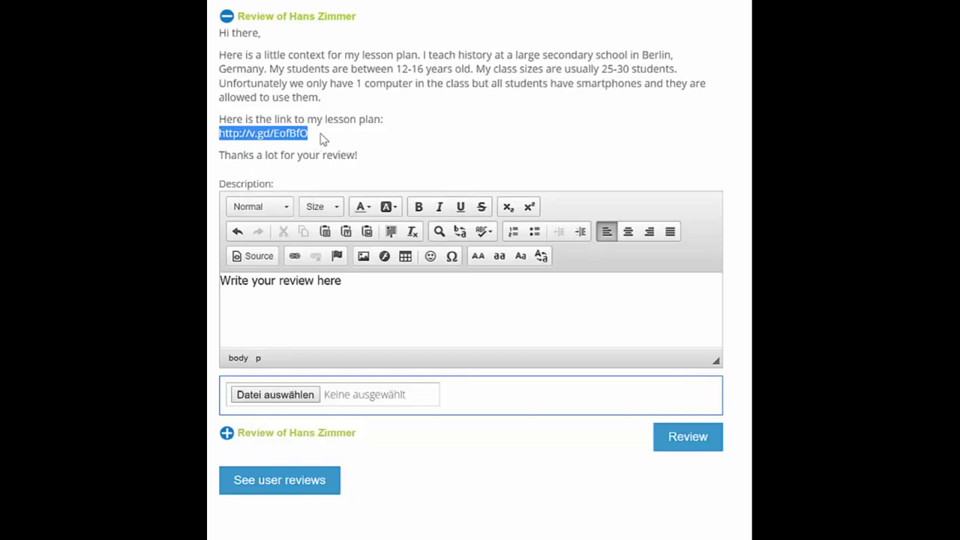
click(322, 139)
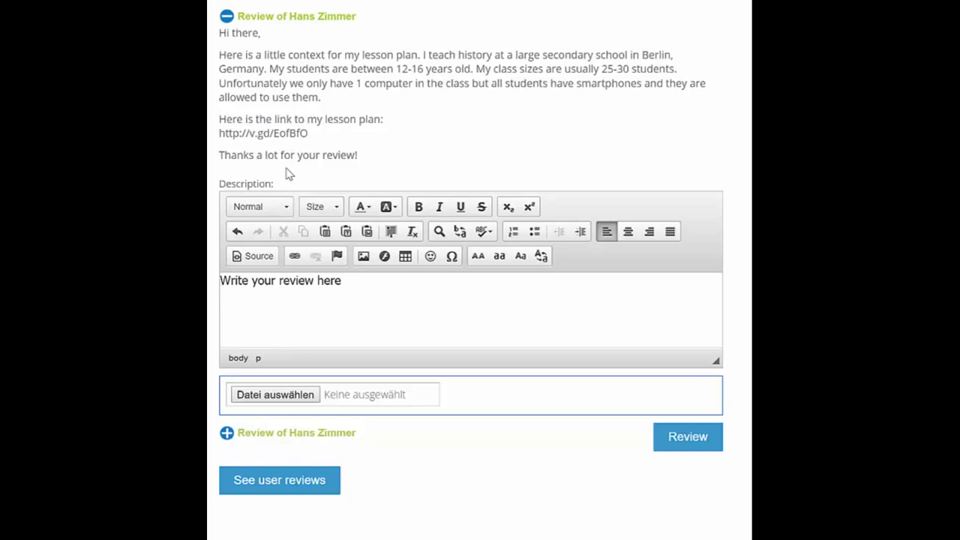
click(255, 285)
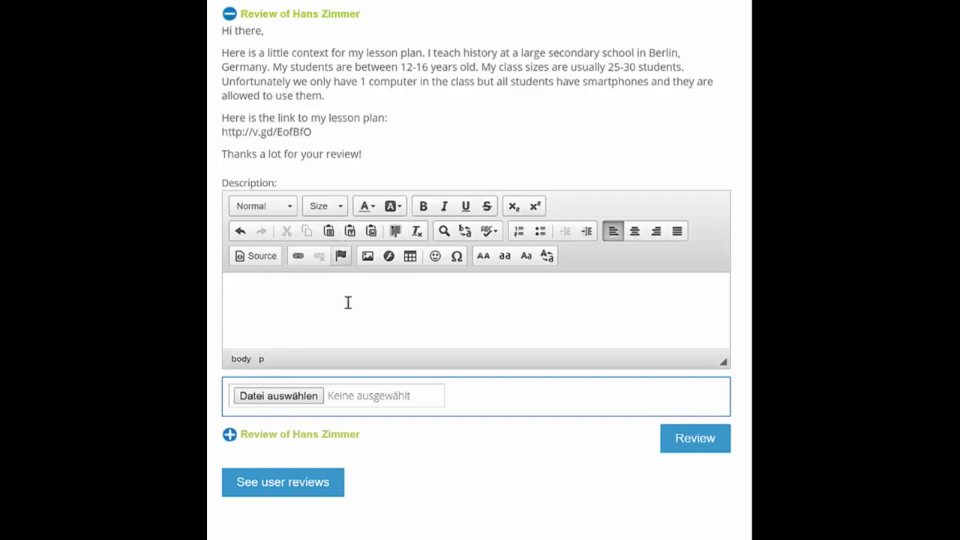
Step: Paste the prepared criterion-by-criterion feedback into the review box and submit it for review
key(ctrl+v)
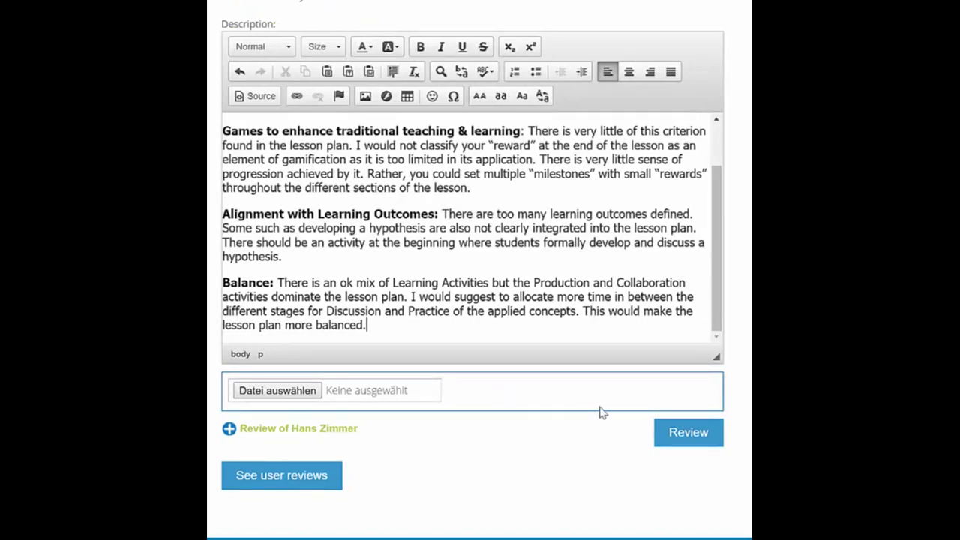
click(670, 433)
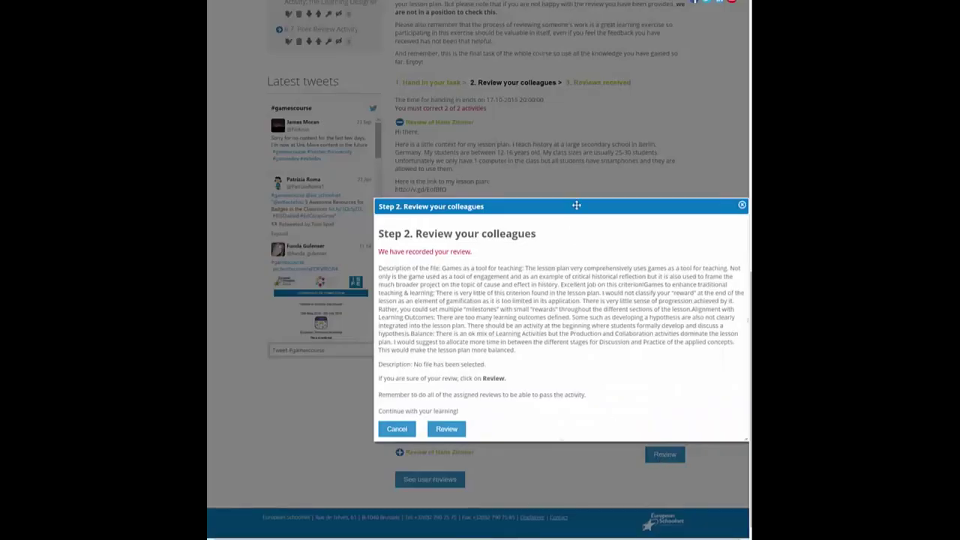
Step: Confirm the 'Step 2. Review your colleagues' dialog so the review is recorded
drag(575, 206, 429, 161)
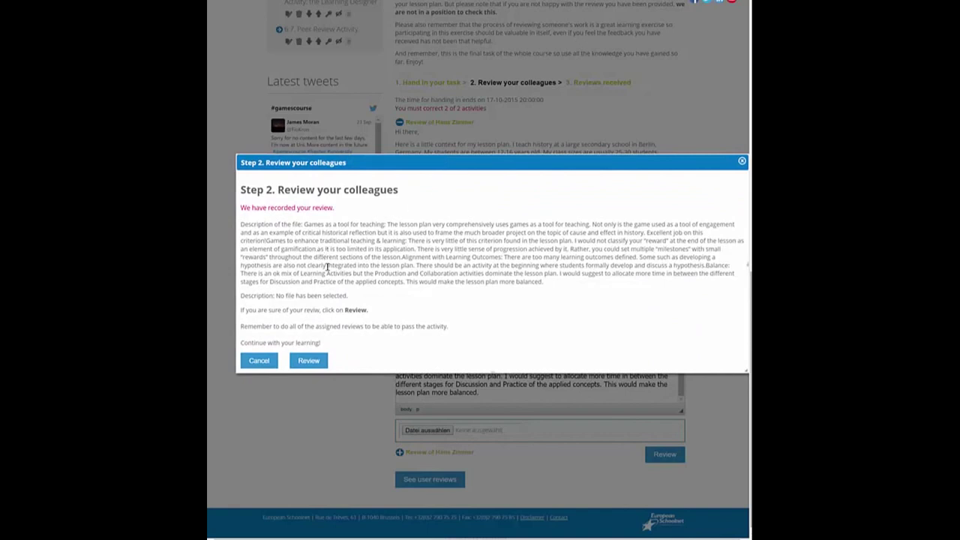
click(308, 363)
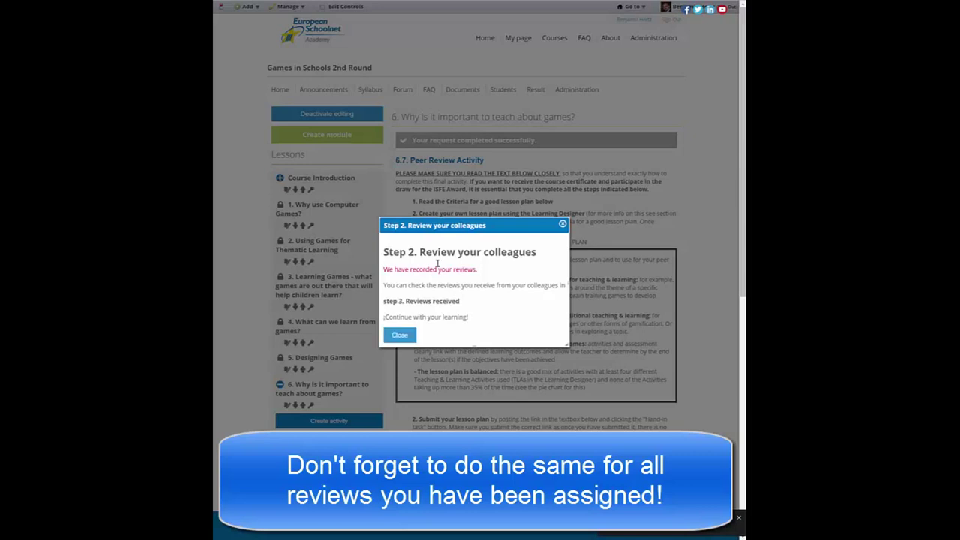
Step: Close the reviews-recorded confirmation to reach '3. Reviews received'
drag(443, 225, 436, 226)
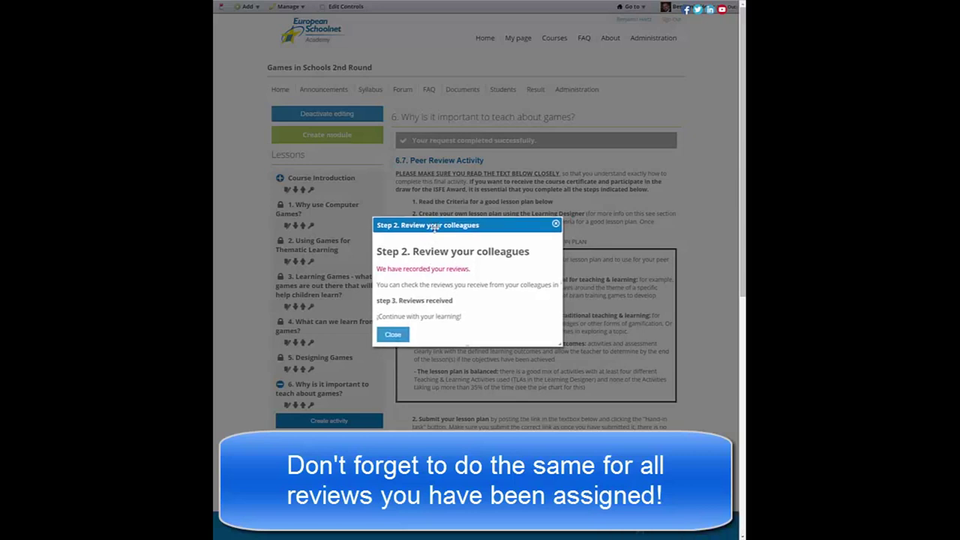
click(400, 335)
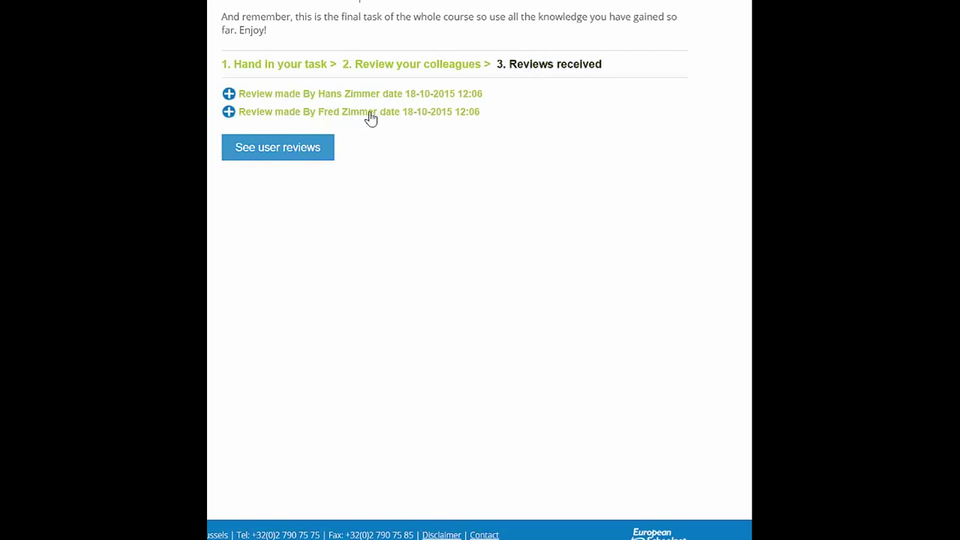
Step: Expand both 'Review made By' entries to read their full criterion-by-criterion comments
click(294, 96)
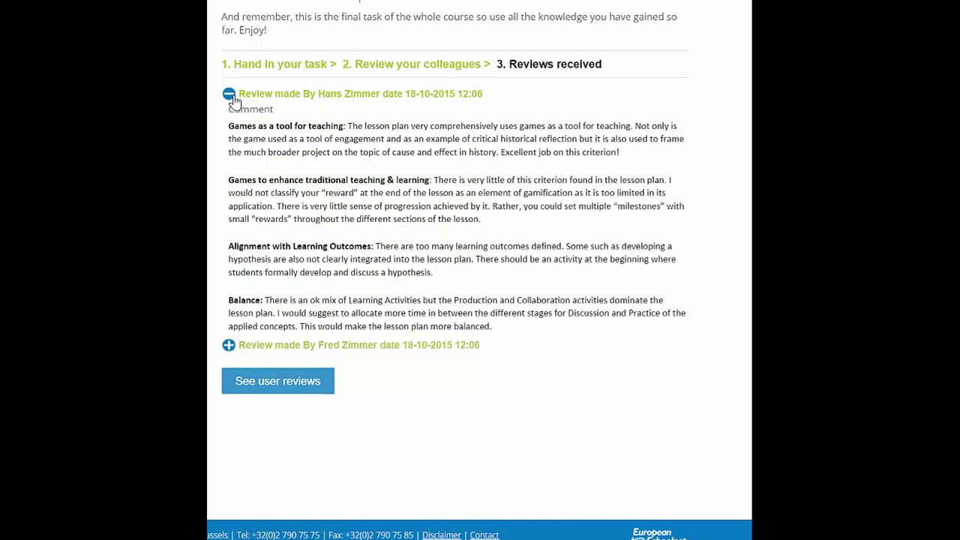
click(229, 95)
click(295, 95)
click(229, 345)
scroll(339, 326, down, 1)
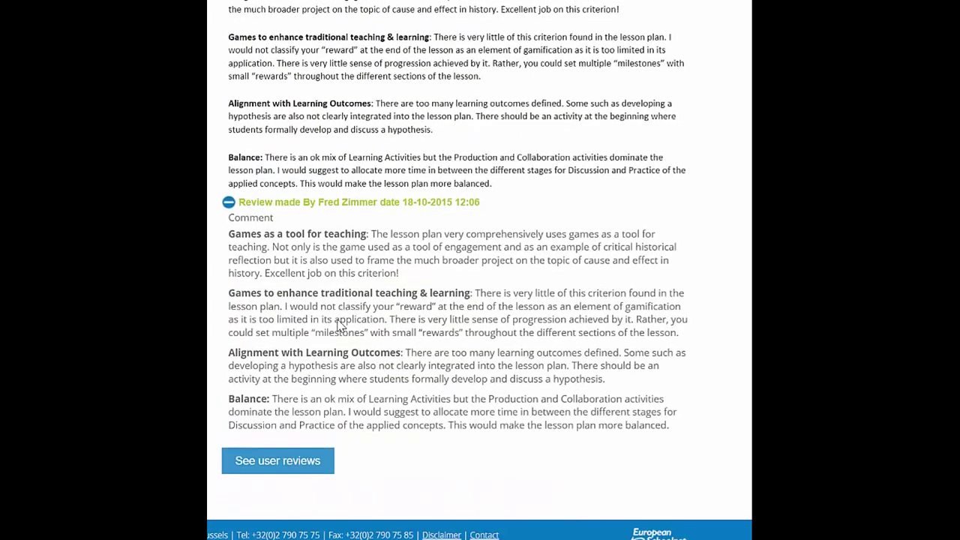